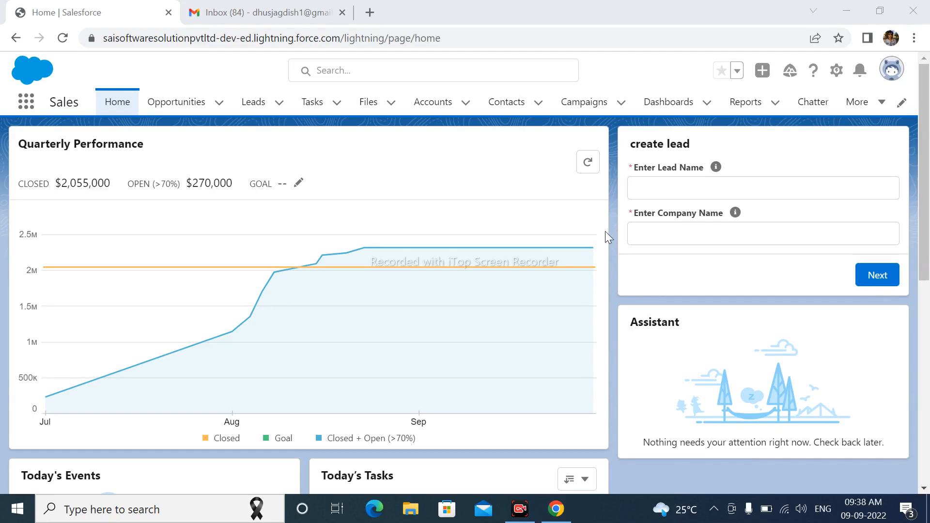
Step: Open Setup and find the Process Builder page by searching for "process builder"
mouse_move(586, 223)
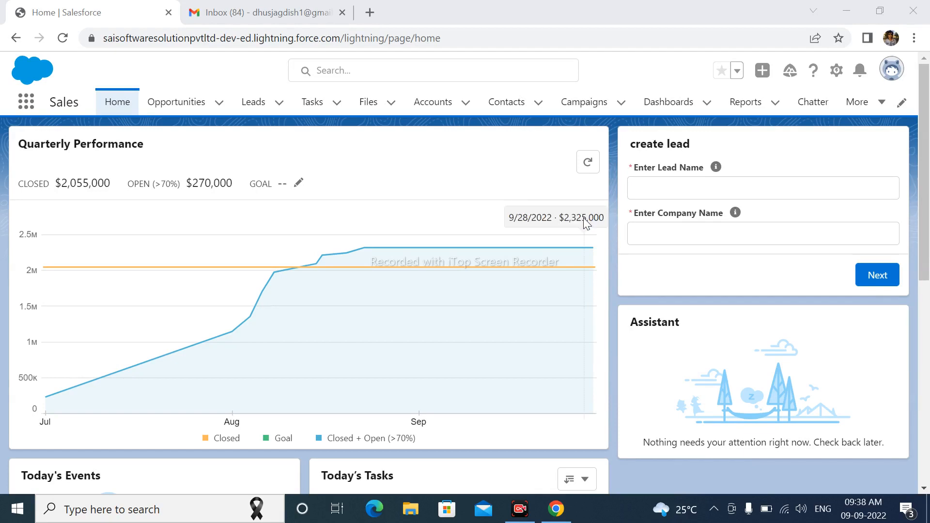
left_click(836, 71)
left_click(818, 104)
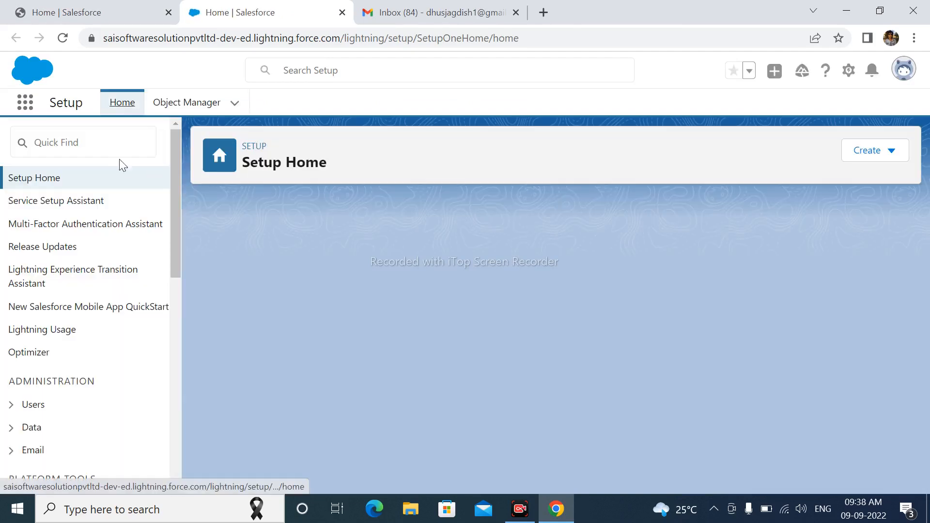
left_click(102, 147)
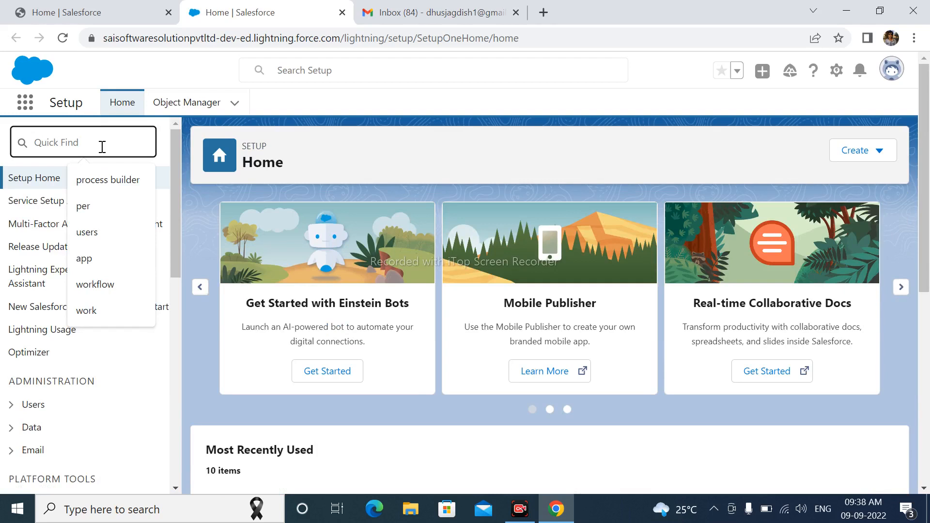
left_click(102, 178)
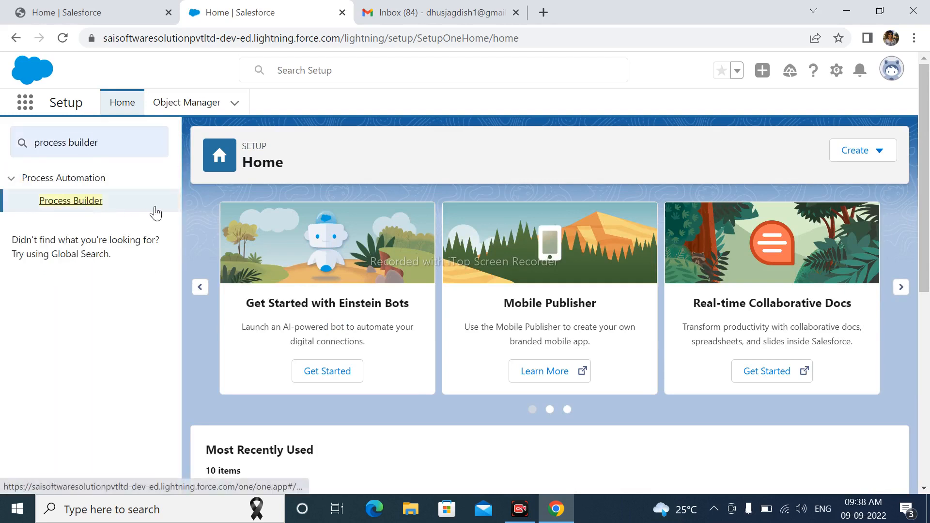
left_click(71, 200)
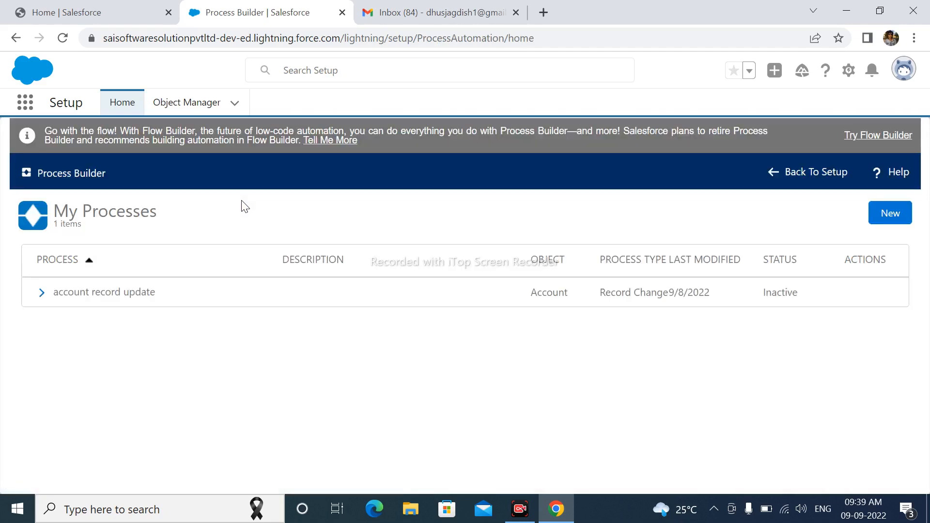
Step: Create a new process named "account email alert" that starts when a record changes, and save it
left_click(892, 219)
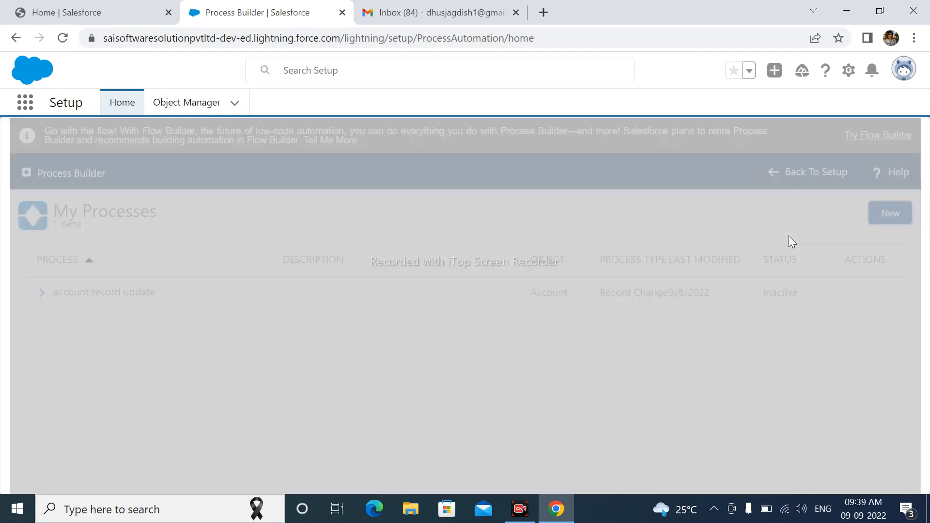
left_click(527, 379)
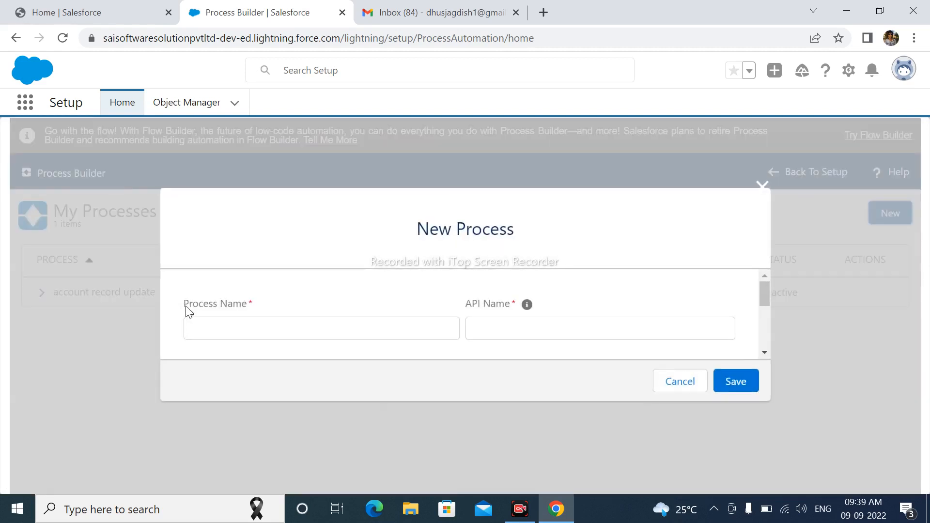
left_click(242, 328)
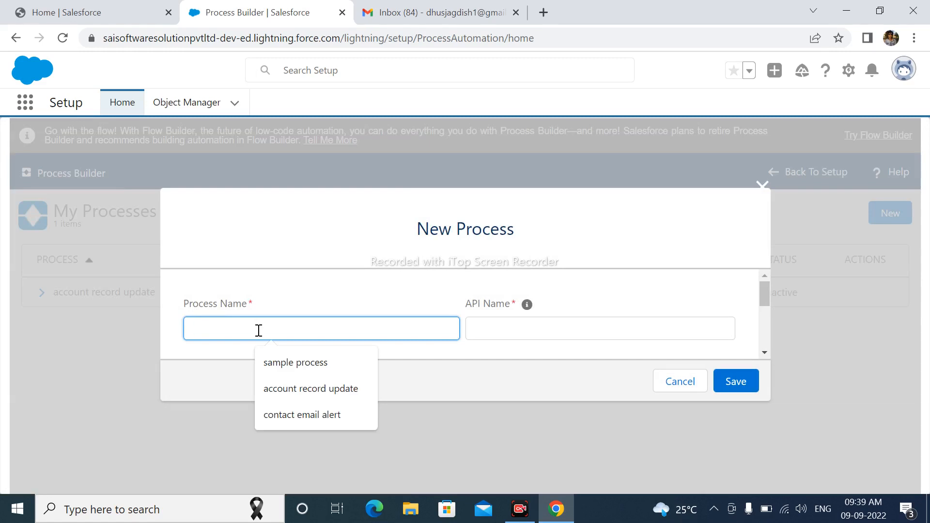
type("accoun")
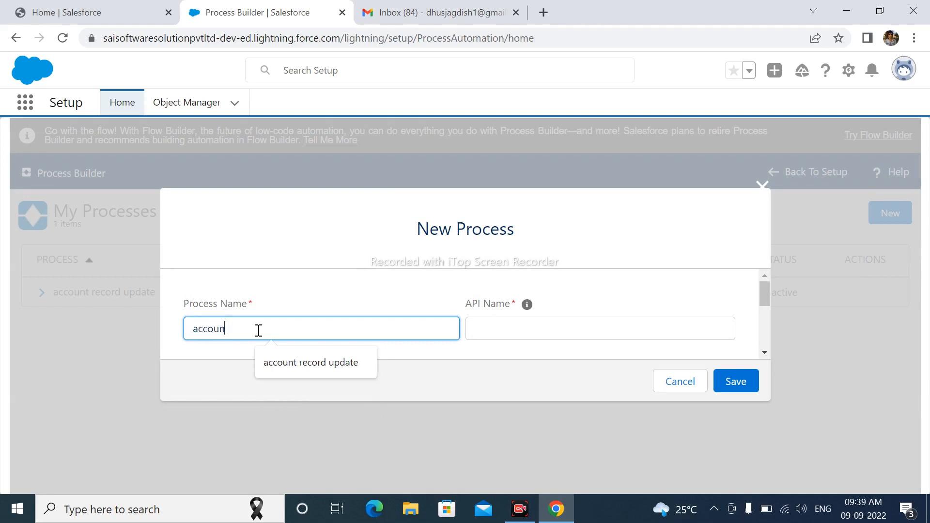
type("t email")
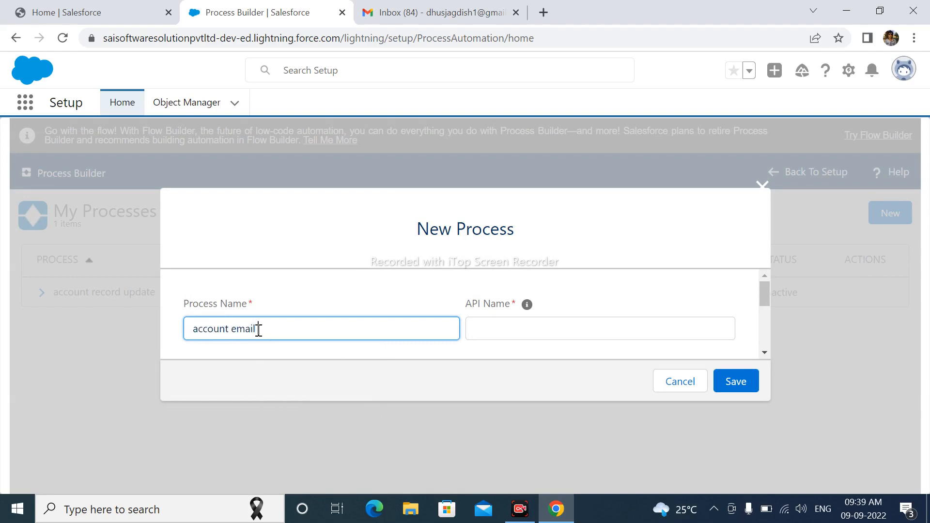
type(" alert")
left_click(395, 288)
scroll(561, 321, "down", 5)
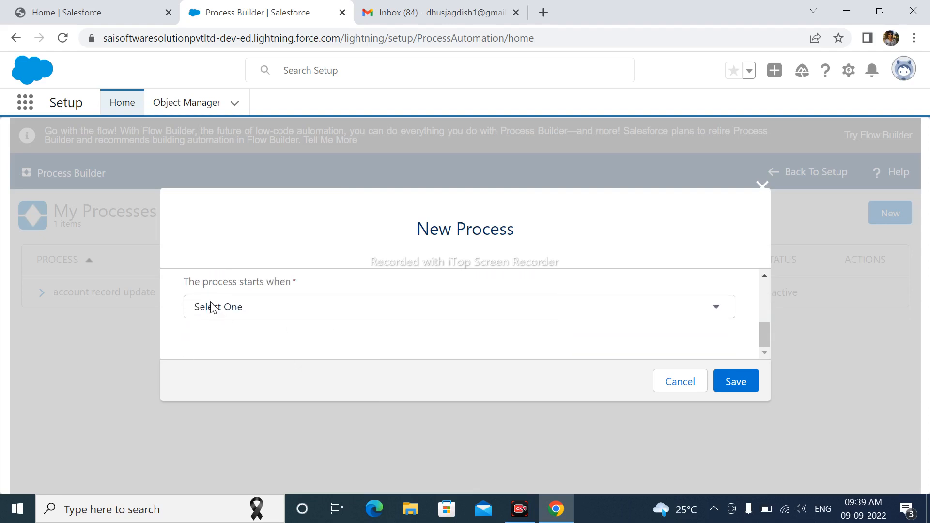
left_click(249, 306)
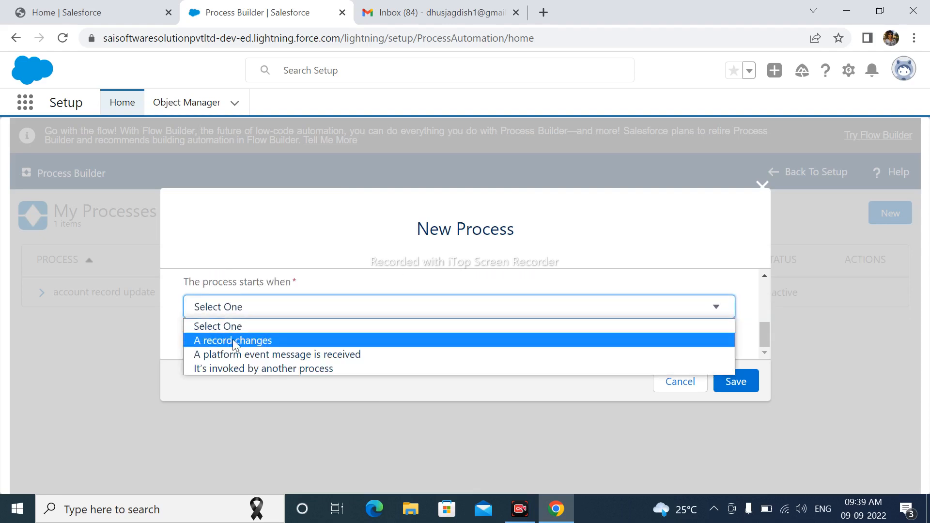
left_click(232, 340)
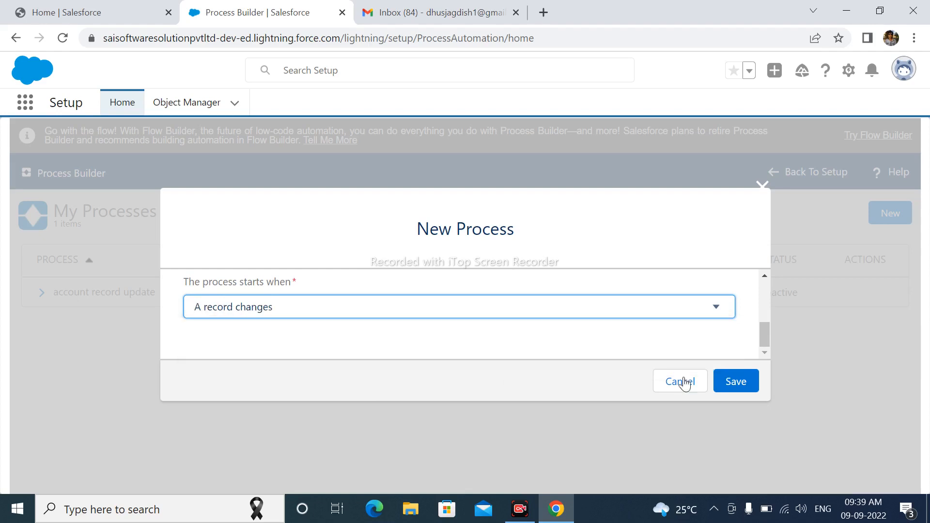
left_click(741, 381)
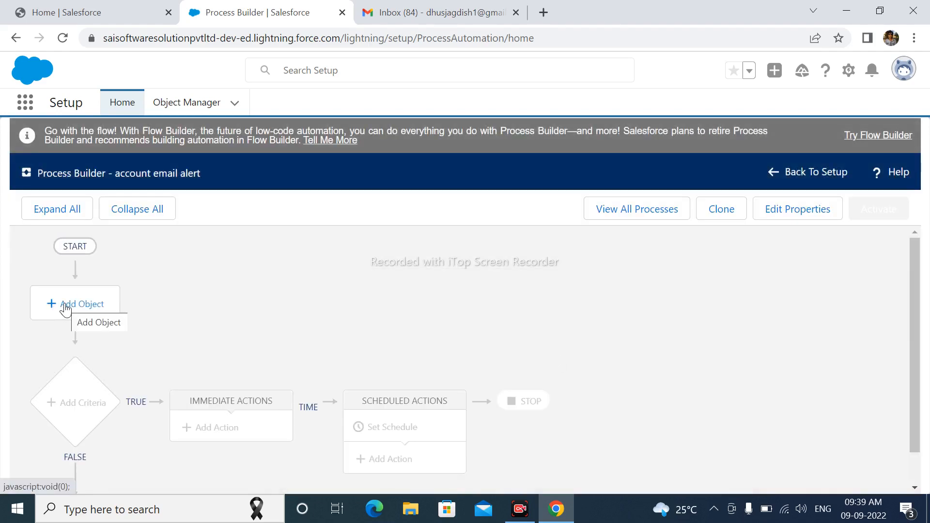
Step: Add Account as the object that triggers the process and save the object settings
left_click(65, 309)
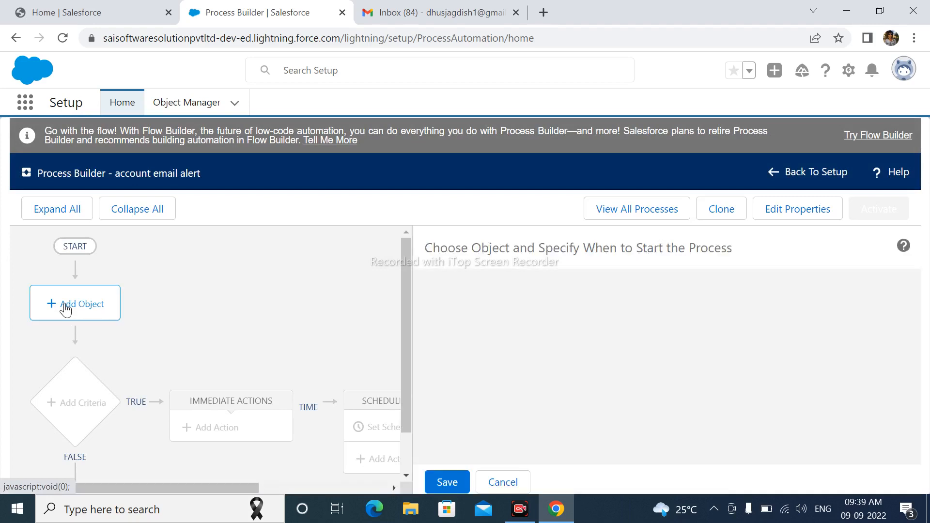
left_click(448, 317)
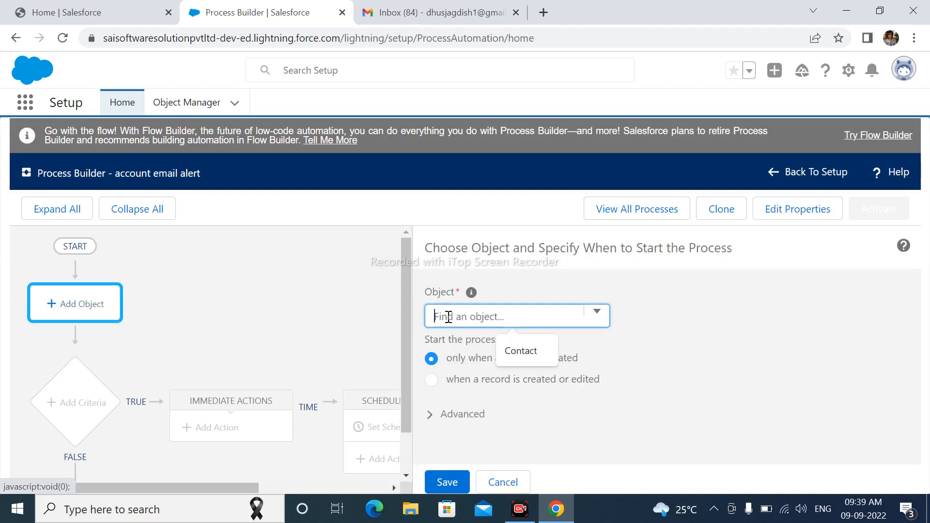
type("A")
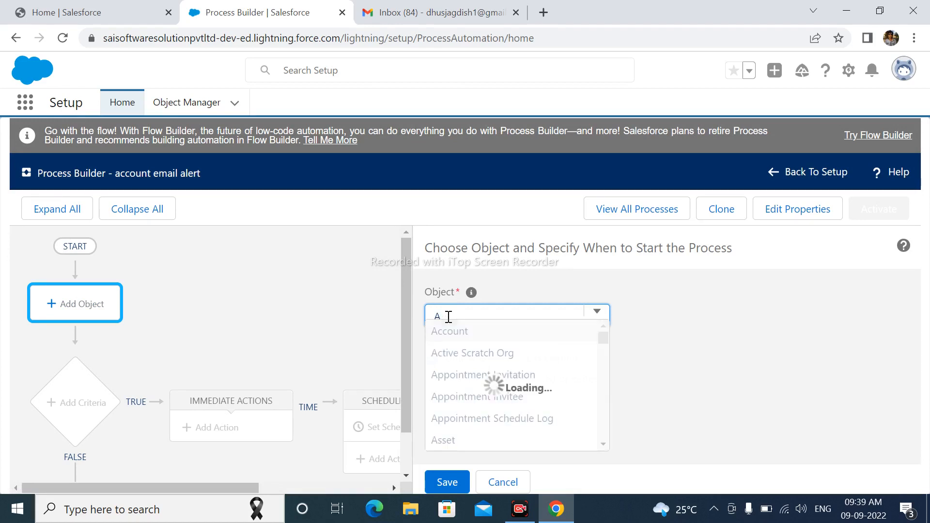
left_click(449, 329)
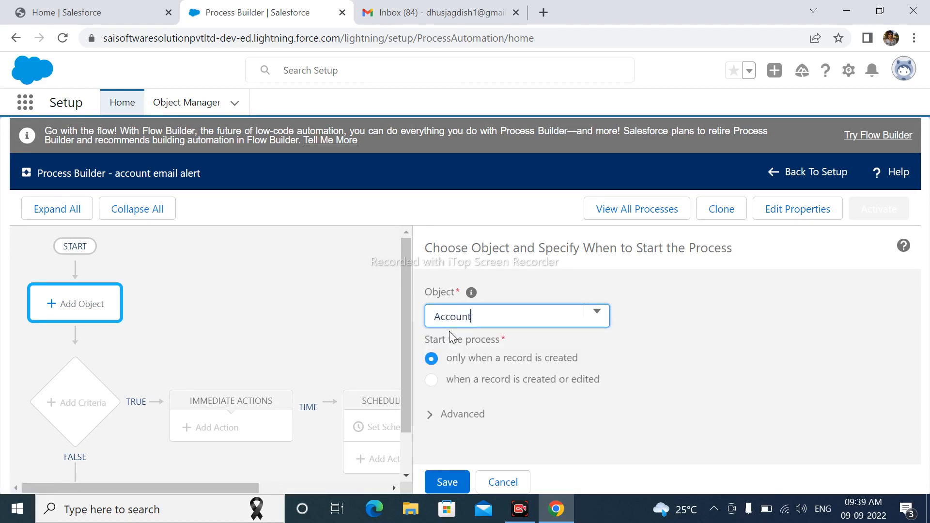
scroll(183, 367, "down", 2)
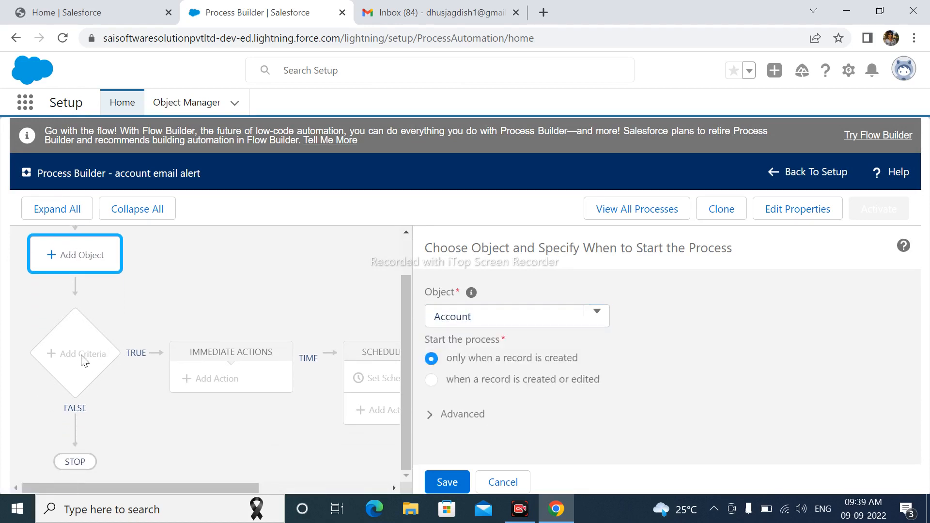
left_click(446, 481)
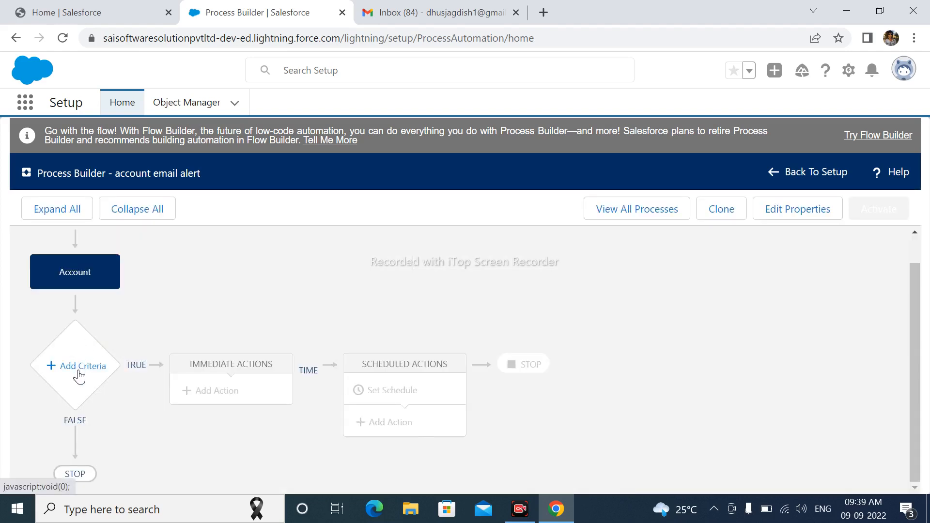
Step: Add a criteria node to the process and name it "email alert on Account"
left_click(80, 375)
left_click(379, 318)
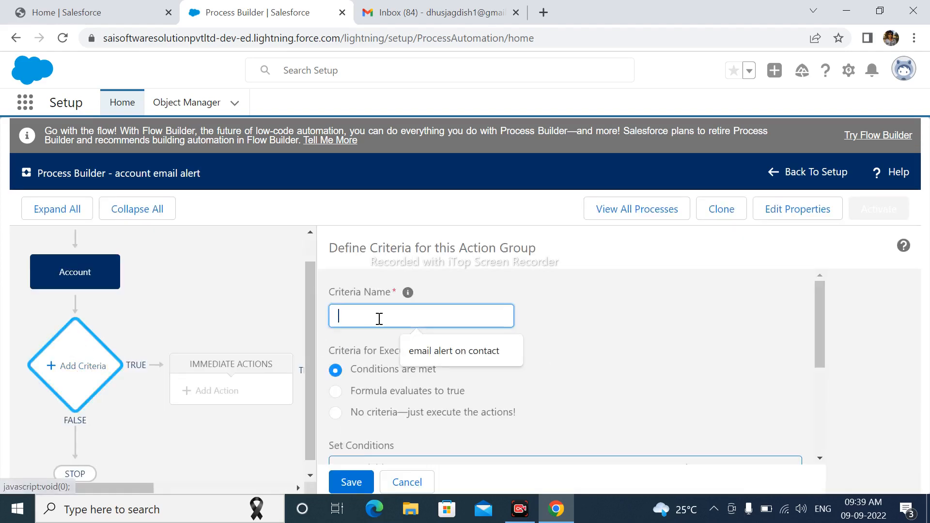
type("em")
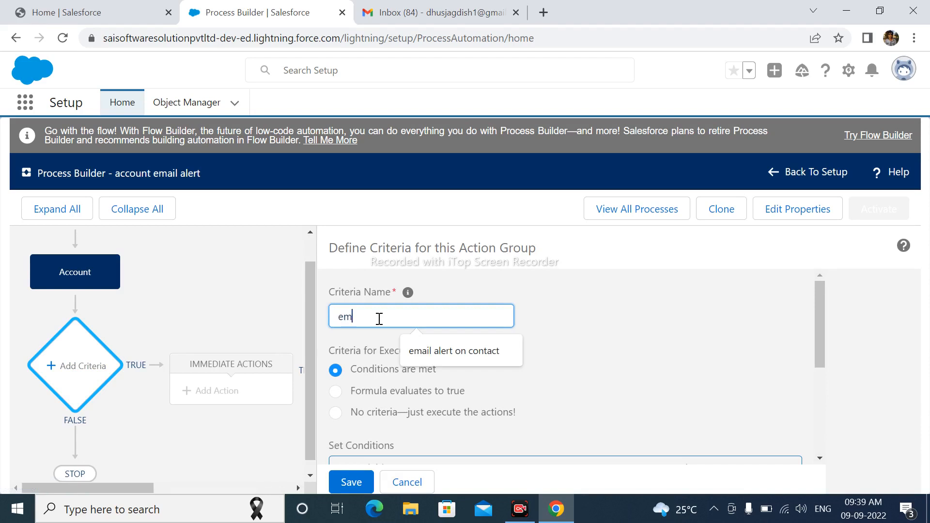
type("ail alert on Account")
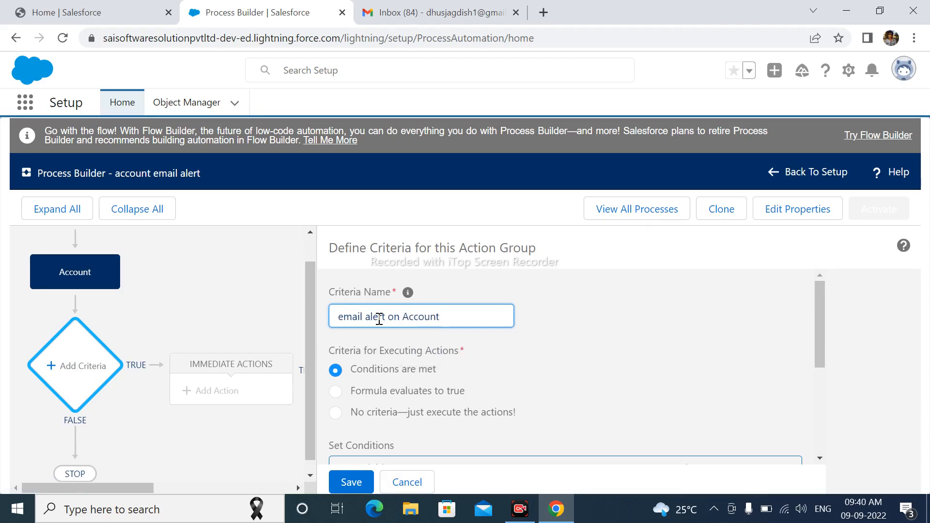
Step: Choose Account Rating as the field for the first condition of the criteria
scroll(448, 350, "down", 2)
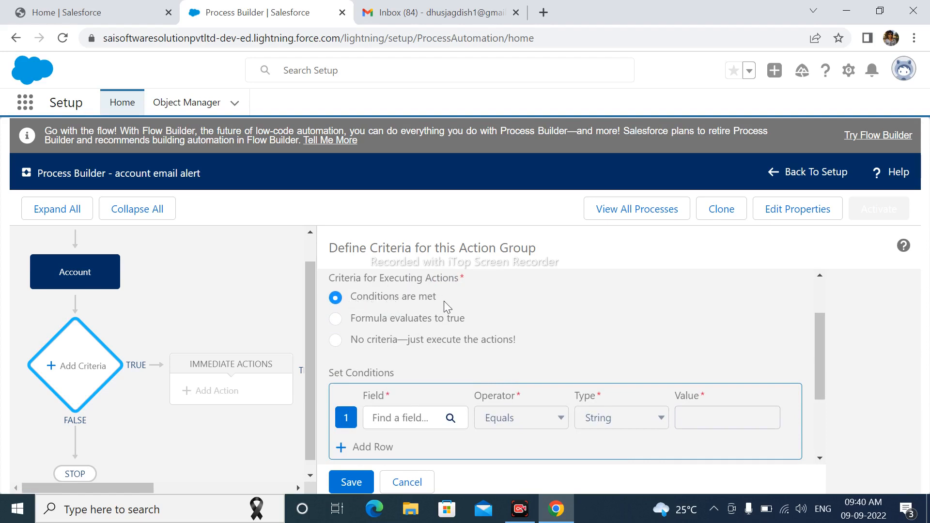
scroll(450, 301, "down", 2)
left_click(416, 350)
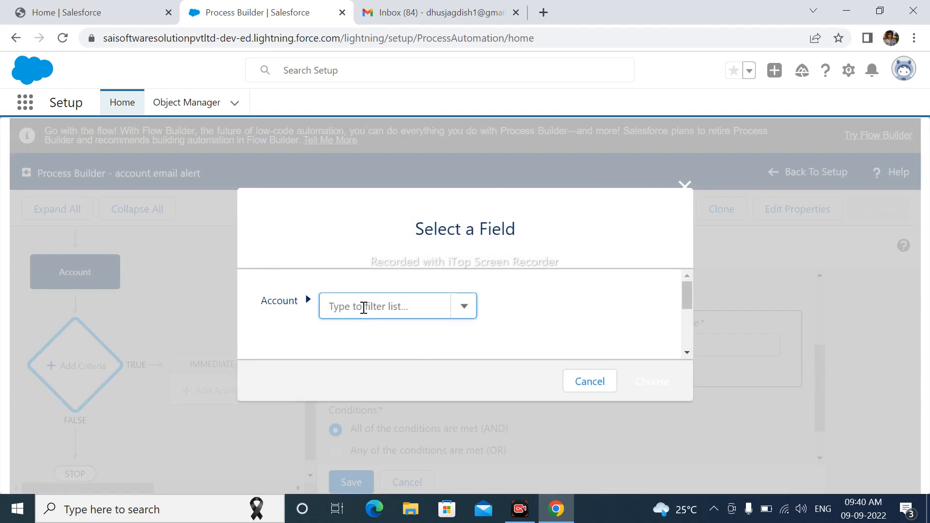
type("Acc")
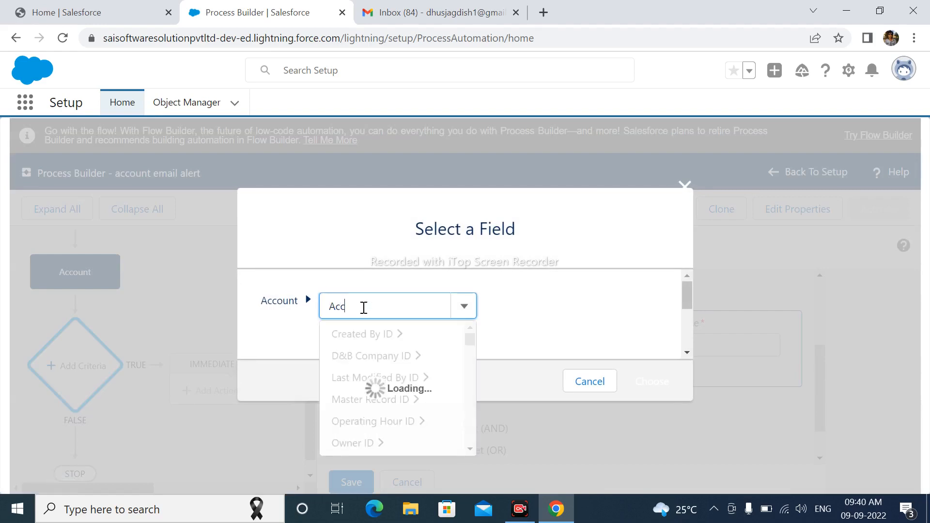
type("ount")
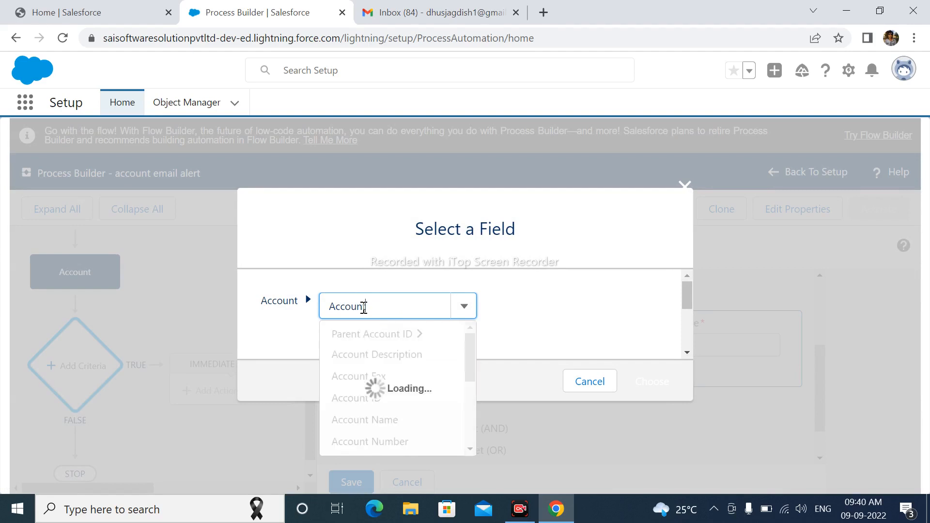
left_click_drag(473, 355, 409, 400)
left_click(406, 391)
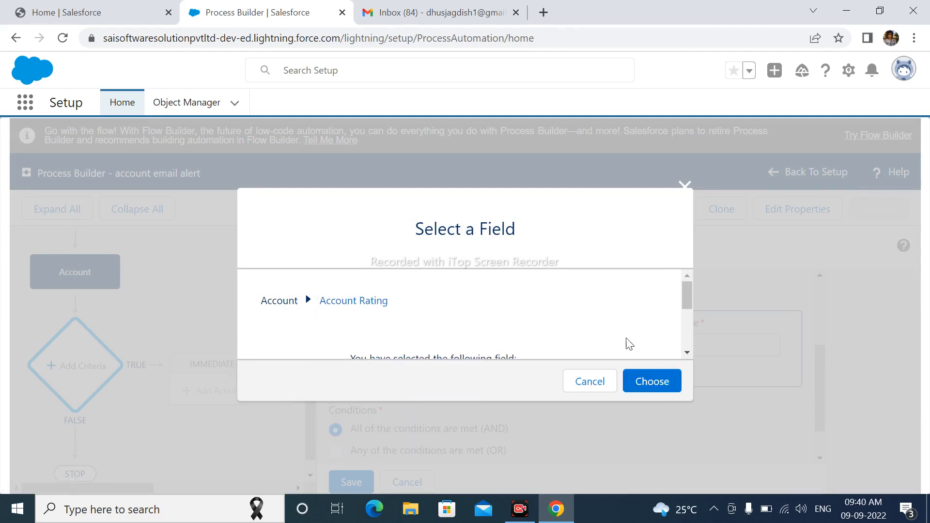
left_click(651, 380)
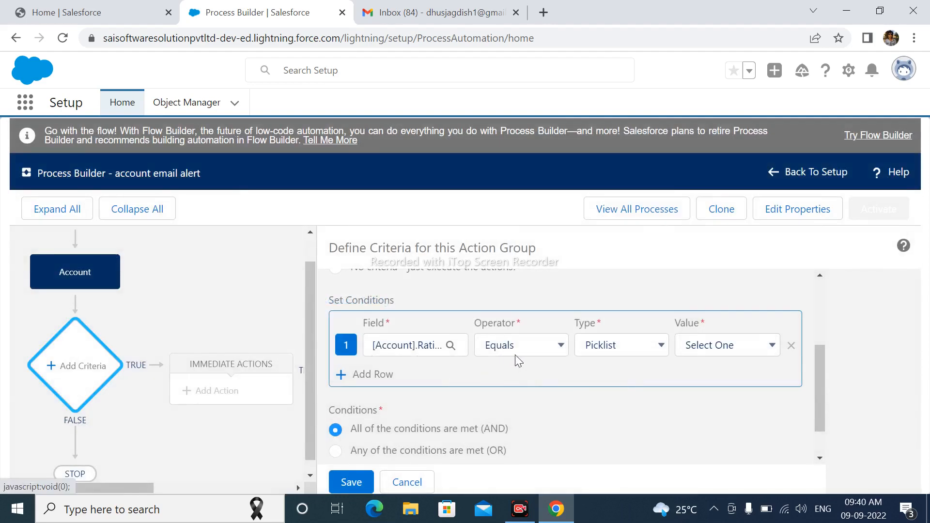
Step: Set the rating condition's value to Cold and save the criteria
left_click(698, 347)
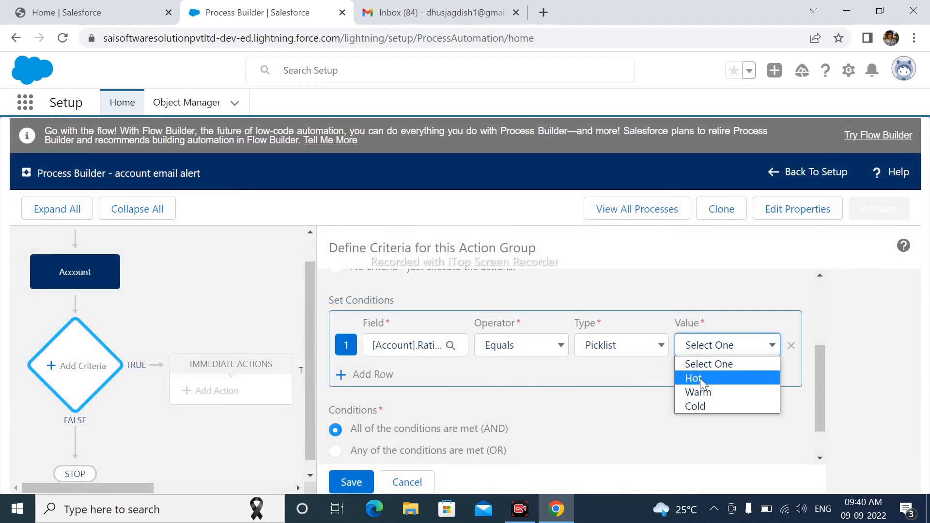
left_click(711, 406)
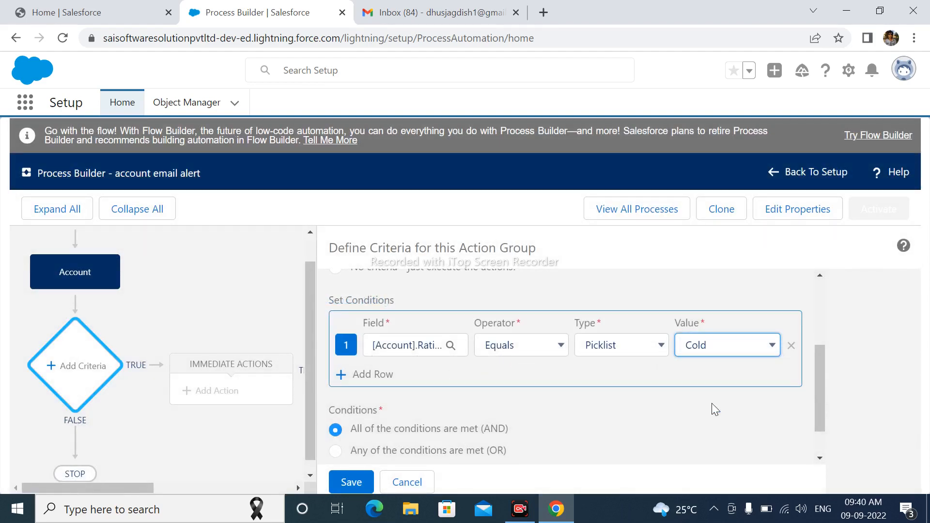
scroll(615, 373, "down", 1)
scroll(615, 373, "down", 1)
left_click(352, 482)
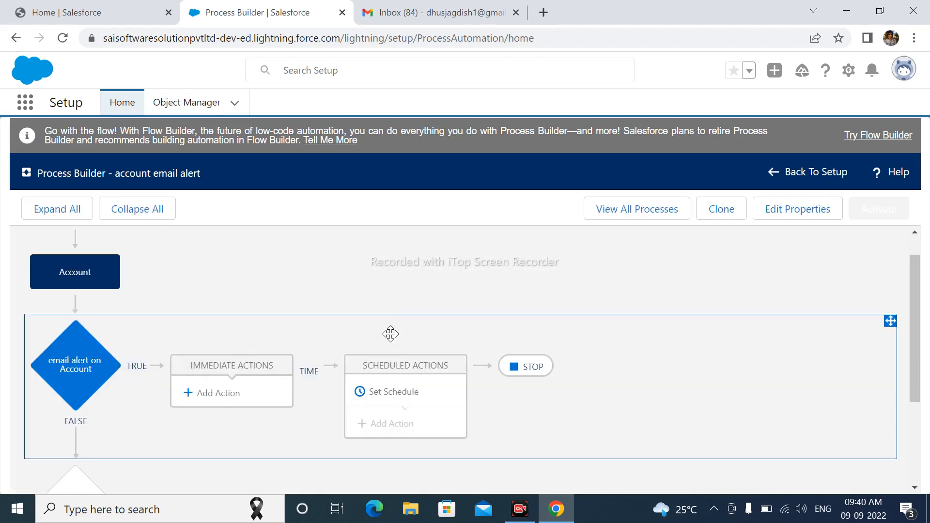
Step: Add an immediate action of type Email Alerts and name it "account email alert creation"
left_click(217, 393)
left_click(533, 323)
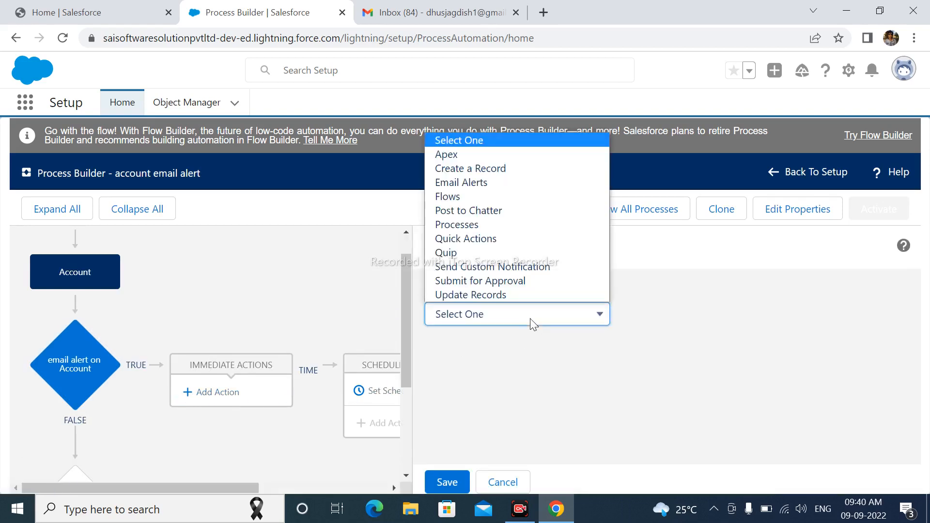
left_click(443, 182)
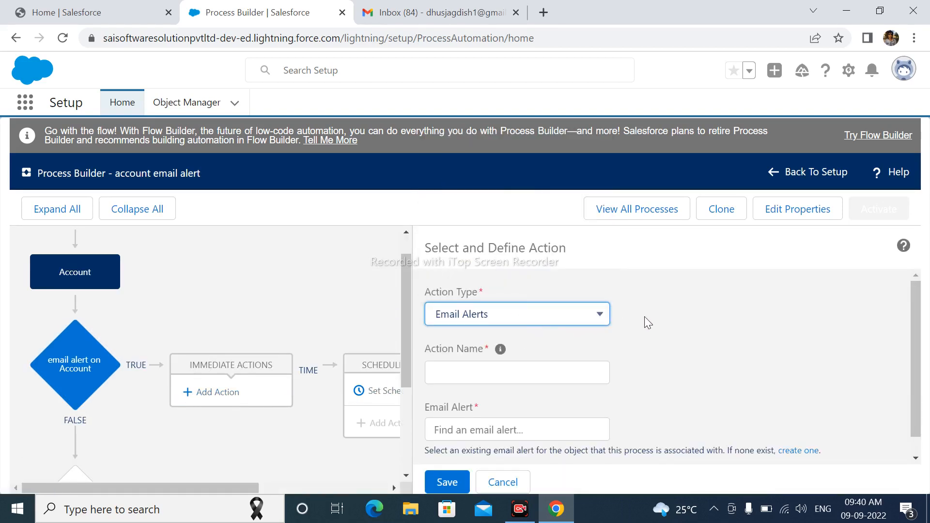
left_click(497, 356)
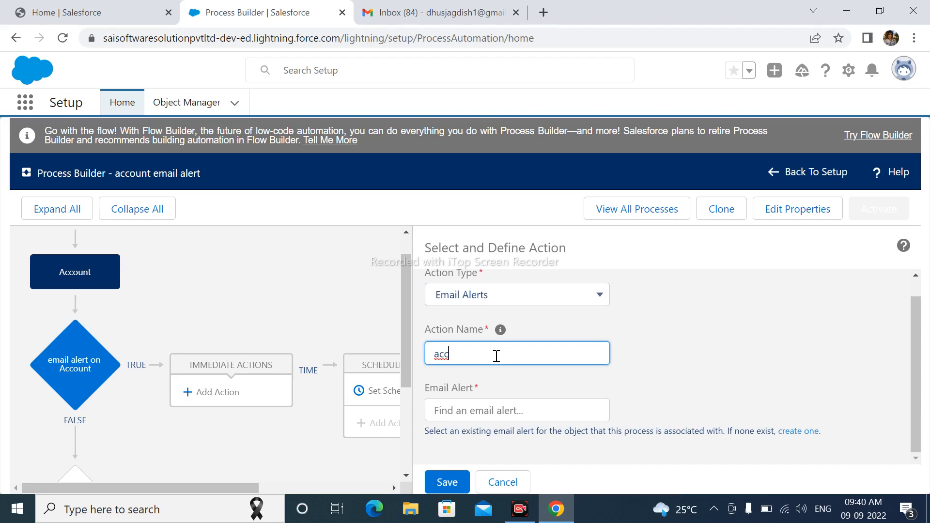
type("ount email alert creation")
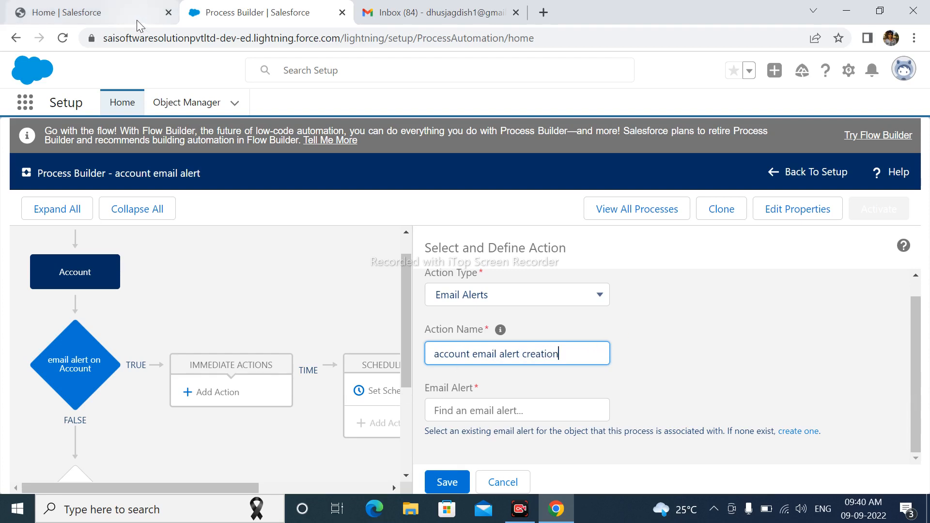
Step: Open Setup from the Salesforce home page, search it for "email t" and open the Classic Email Templates page
left_click(454, 411)
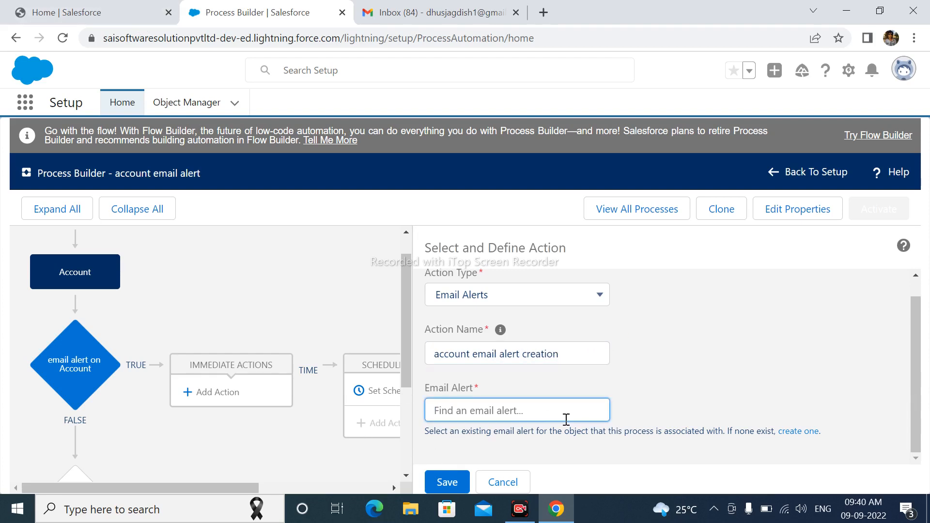
left_click(64, 11)
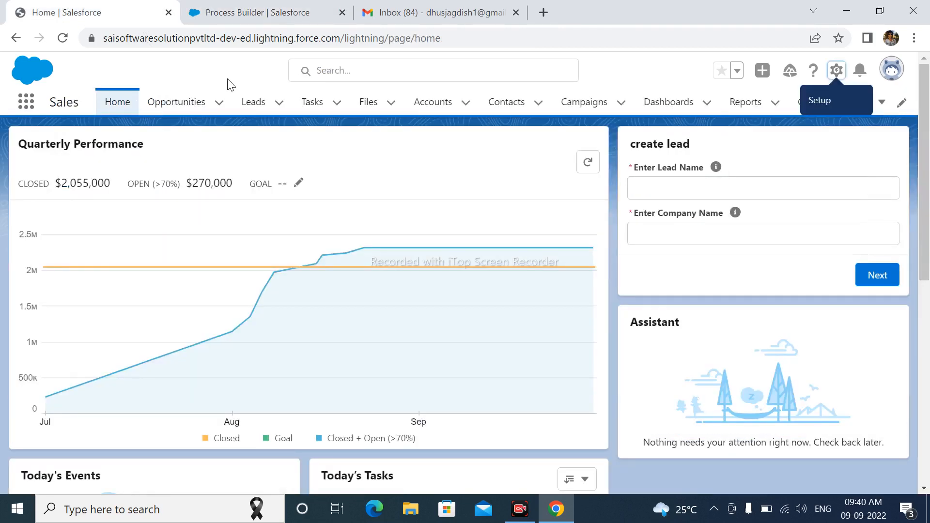
left_click(836, 71)
left_click(805, 118)
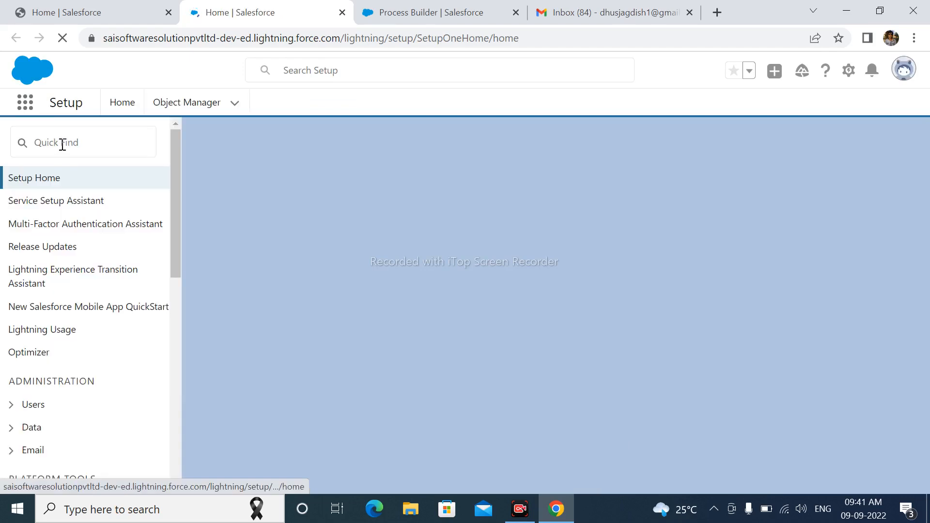
left_click(62, 143)
type("em")
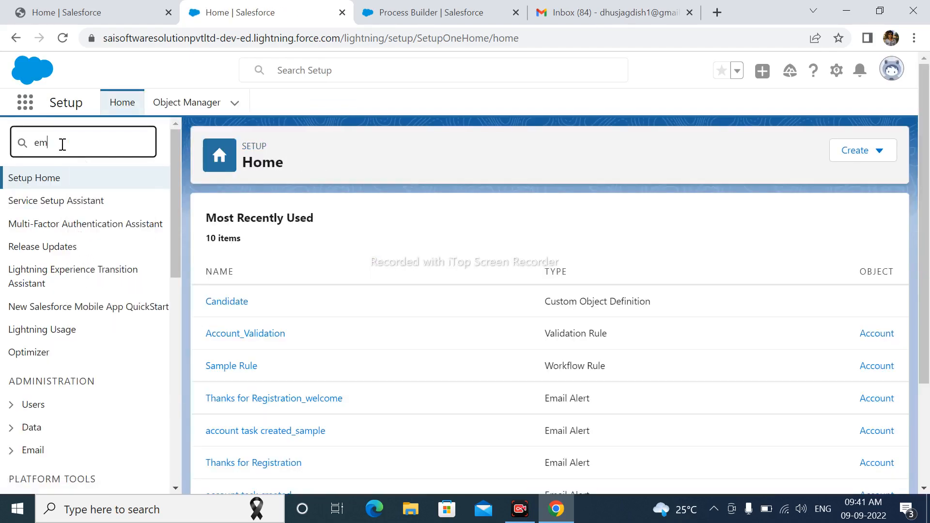
type("ail t")
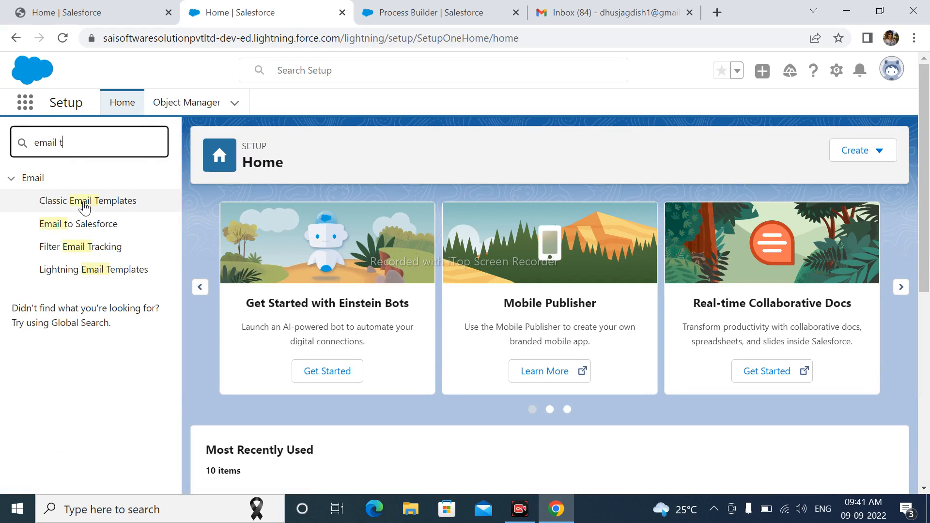
left_click(85, 207)
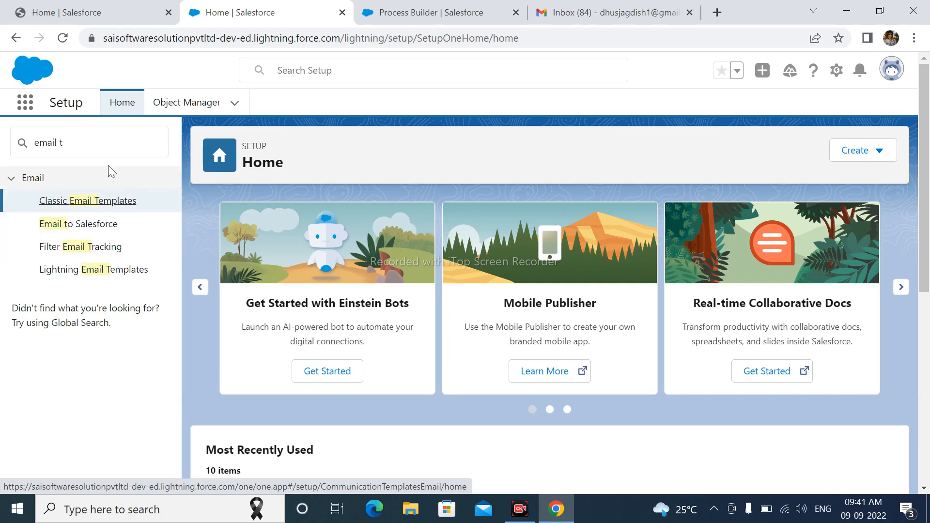
left_click(80, 202)
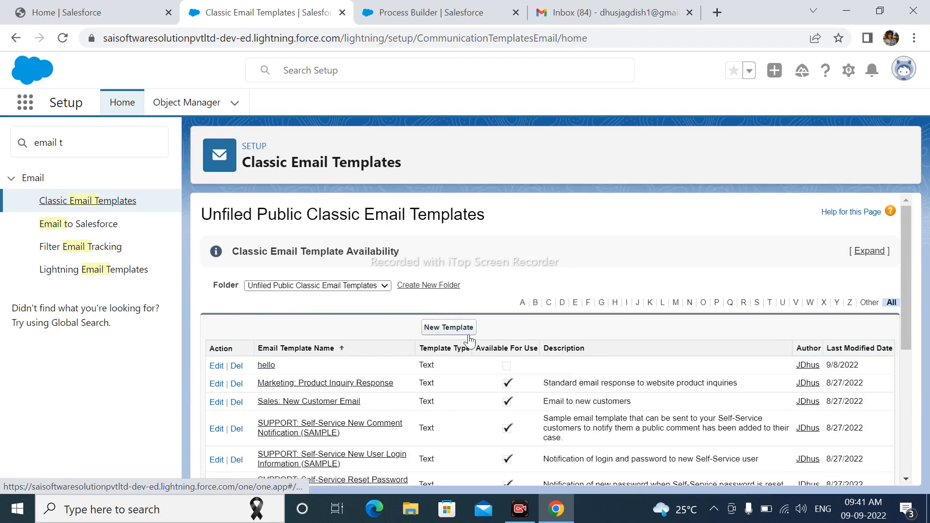
Step: Search Setup for "email alert" and open the list of all email alerts to check the existing ones
left_click(71, 145)
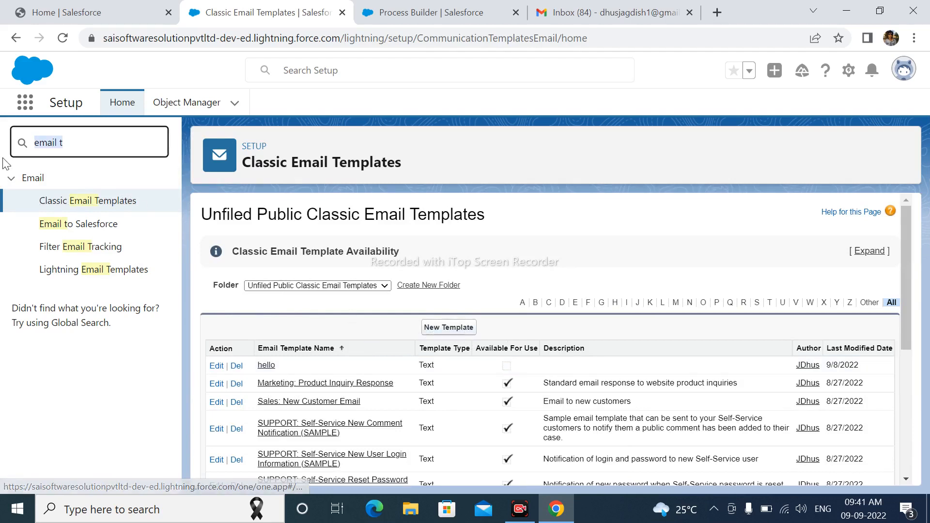
left_click(67, 142)
type("alert")
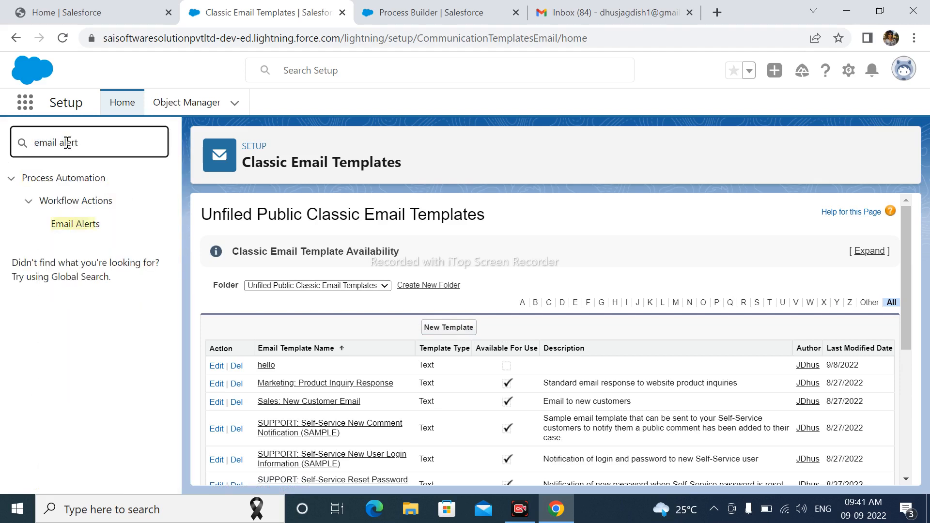
left_click(102, 233)
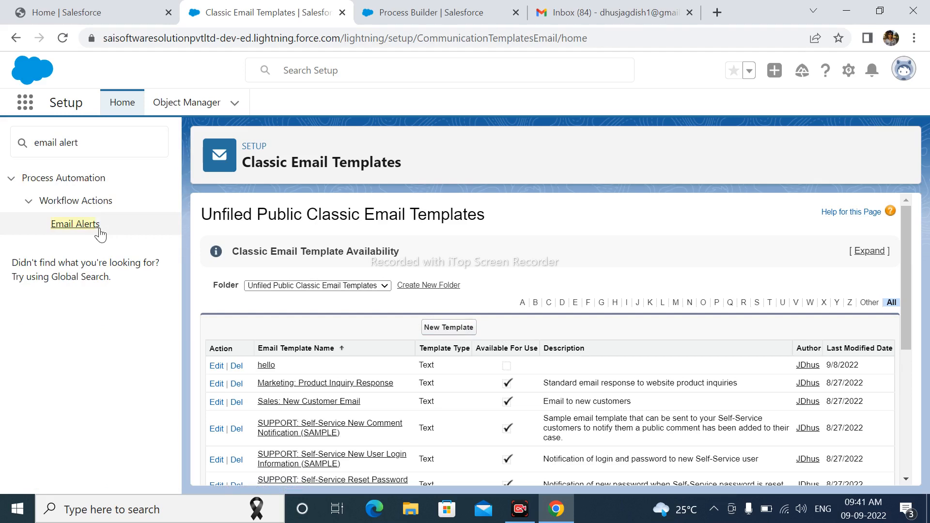
left_click(100, 234)
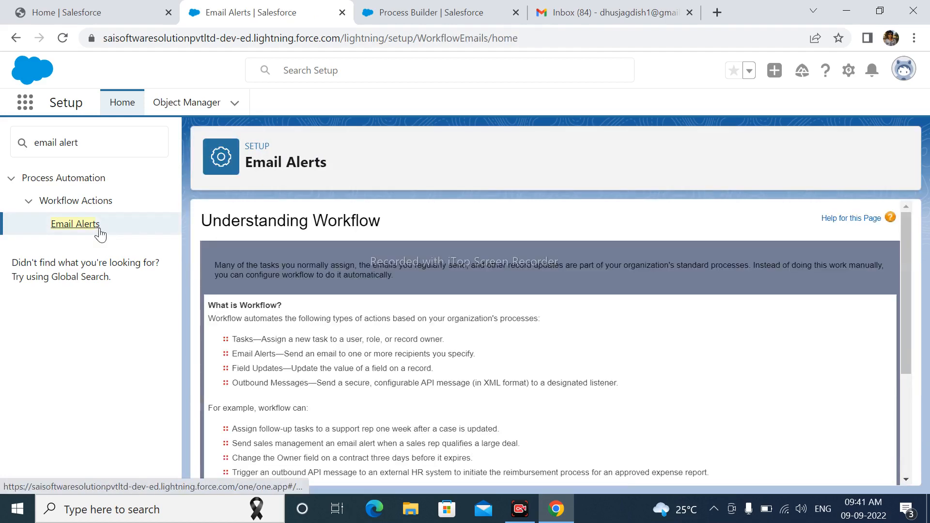
scroll(419, 434, "down", 4)
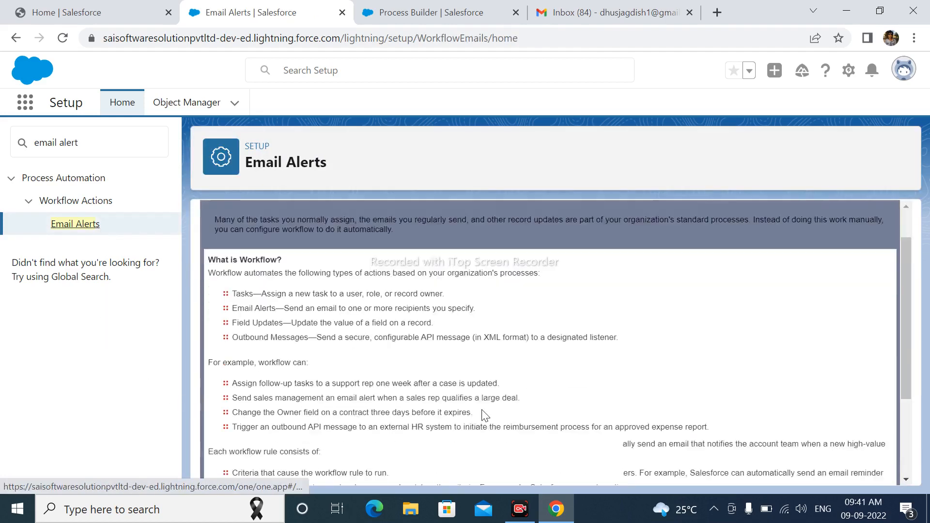
left_click(234, 453)
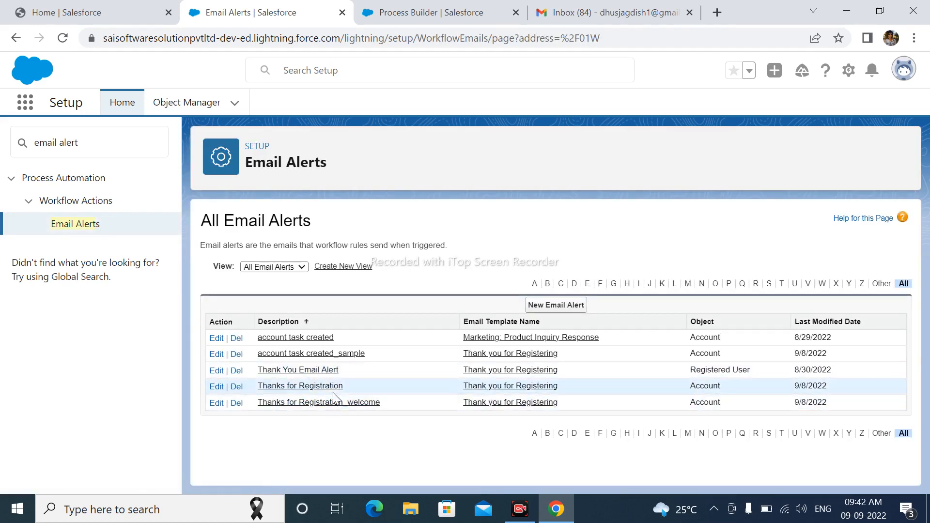
Step: Return to the account email alert process, choose Thanks_for_Registration_welcome as the action's email alert and save the action
left_click(405, 32)
left_click(399, 14)
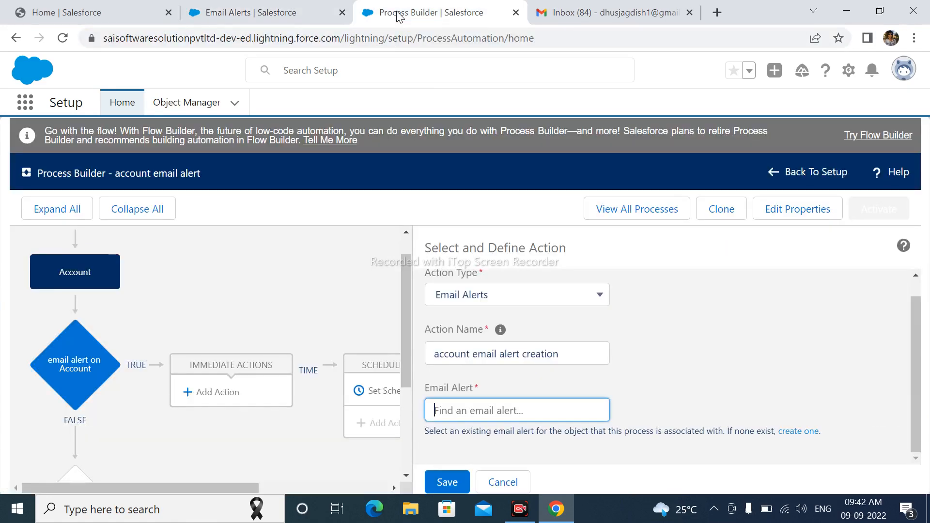
left_click(465, 411)
type("Th")
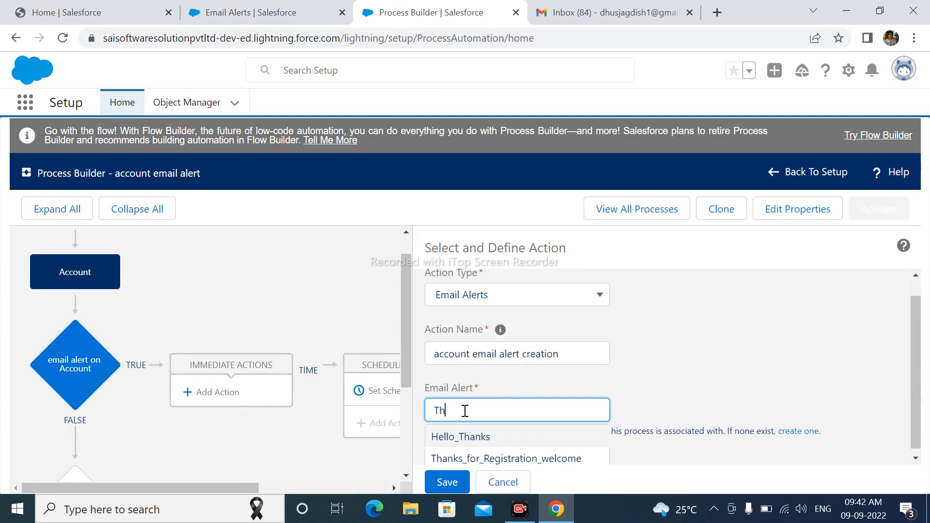
type("anks")
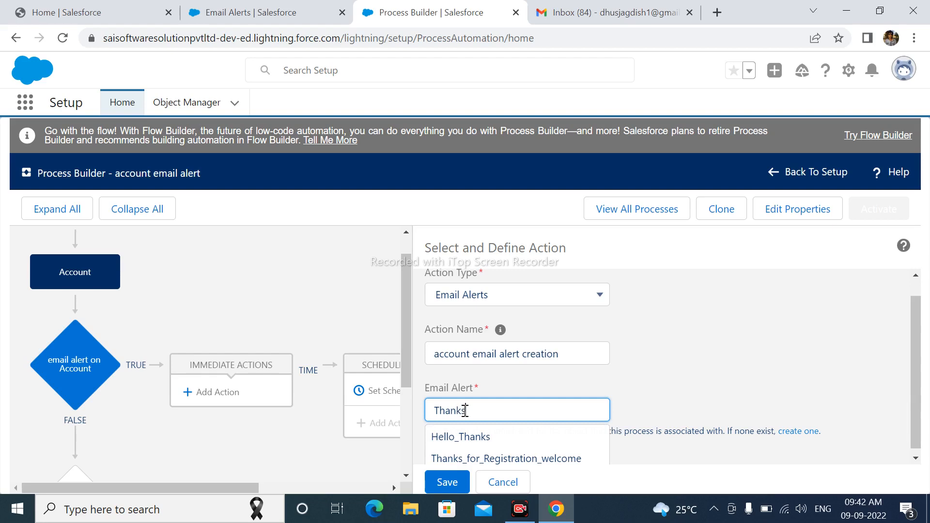
left_click(527, 453)
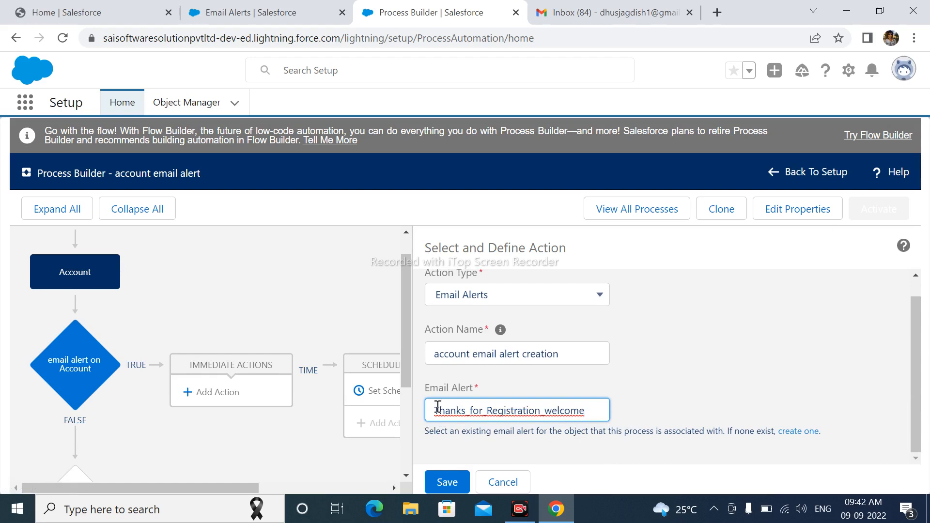
left_click(451, 480)
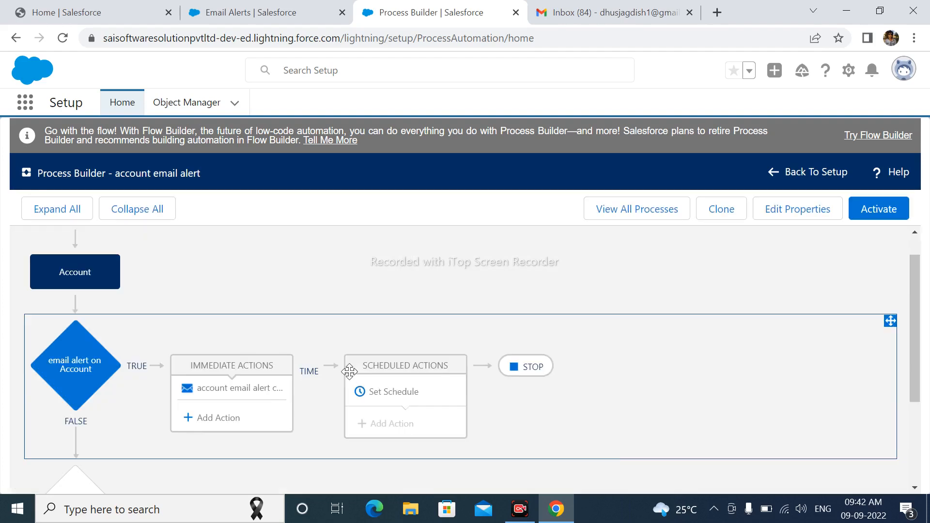
Step: Activate the account email alert process and confirm the activation
left_click(870, 215)
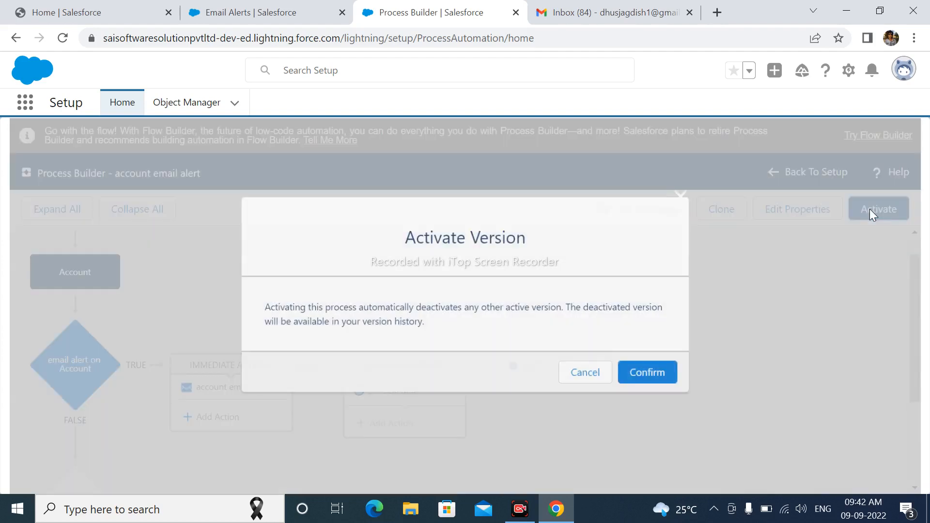
left_click(649, 374)
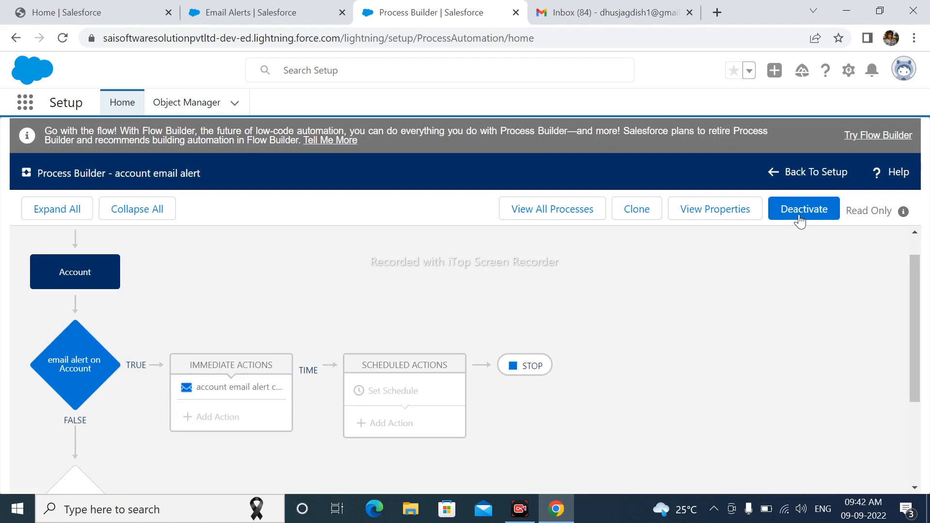
Step: Return to the Sales app and find and open the Accounts list
left_click(284, 17)
left_click(92, 13)
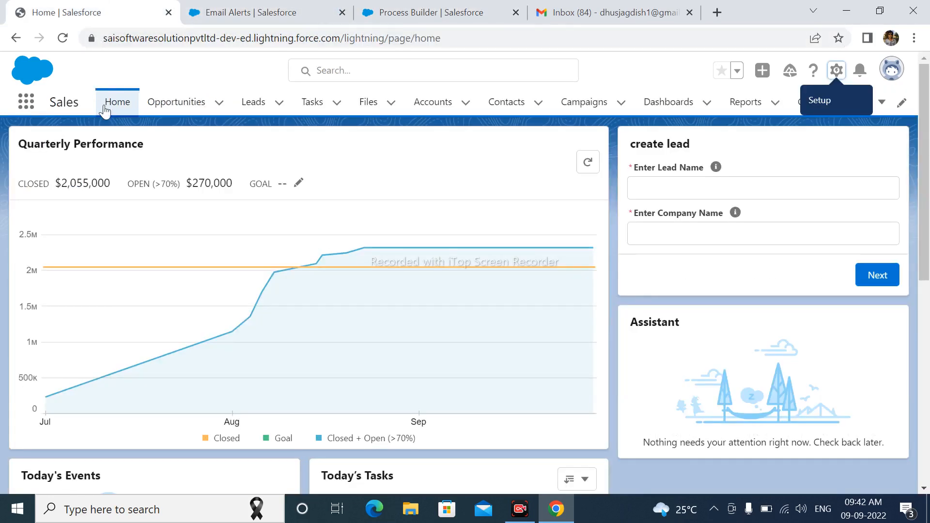
left_click(26, 101)
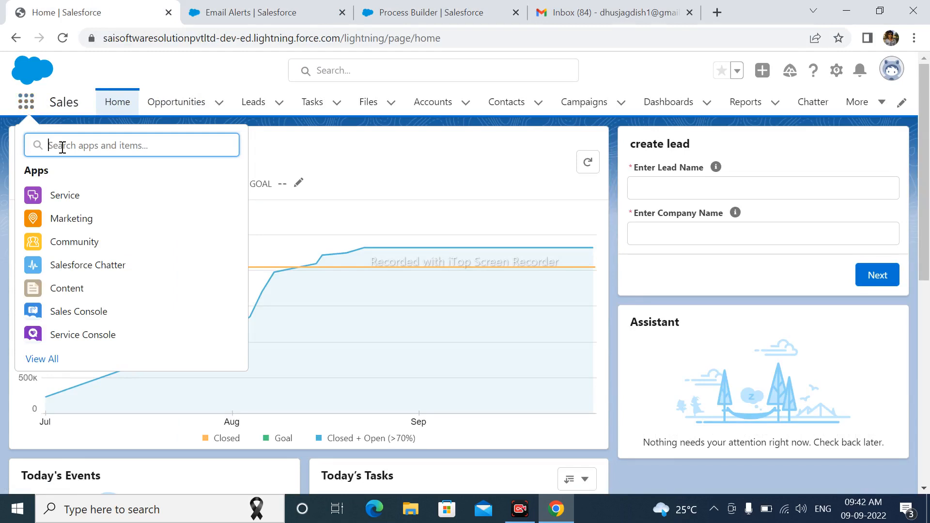
type("Account")
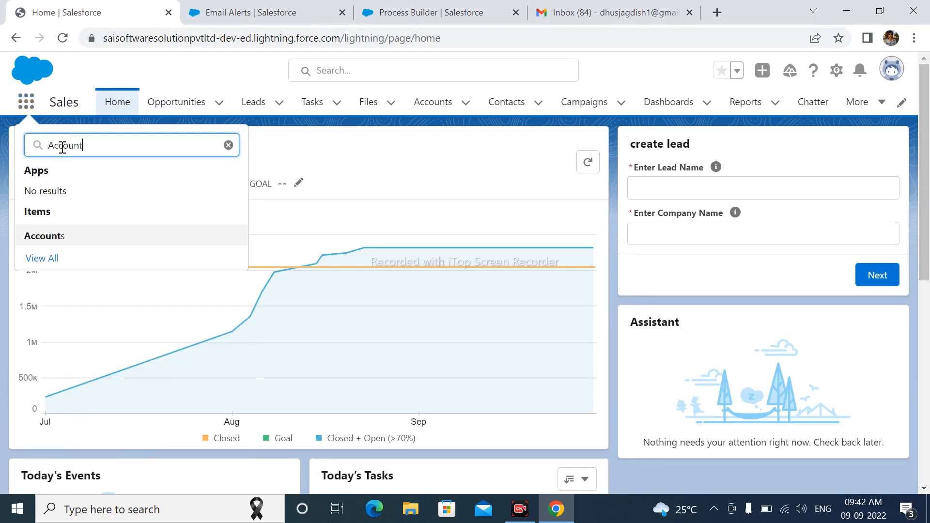
left_click(72, 237)
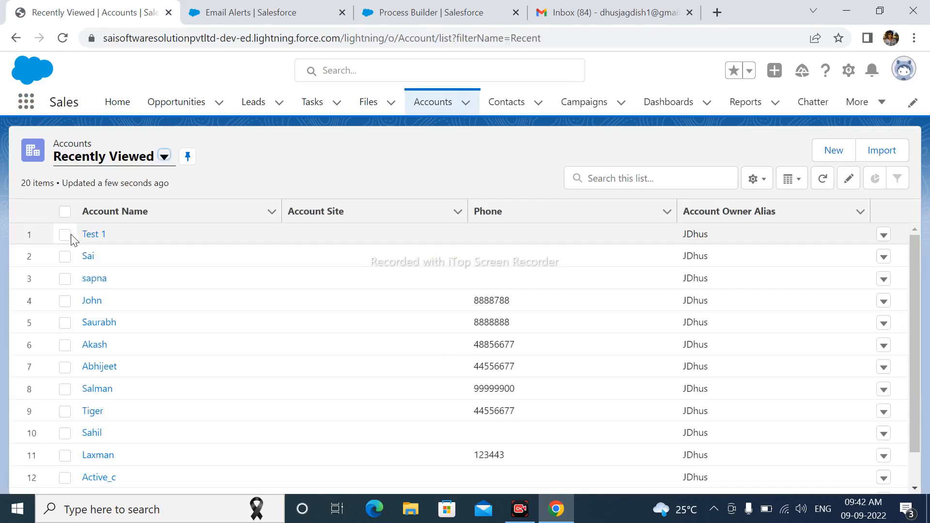
Step: Create a new account named Test2 with the rating Cold and save it
left_click(838, 153)
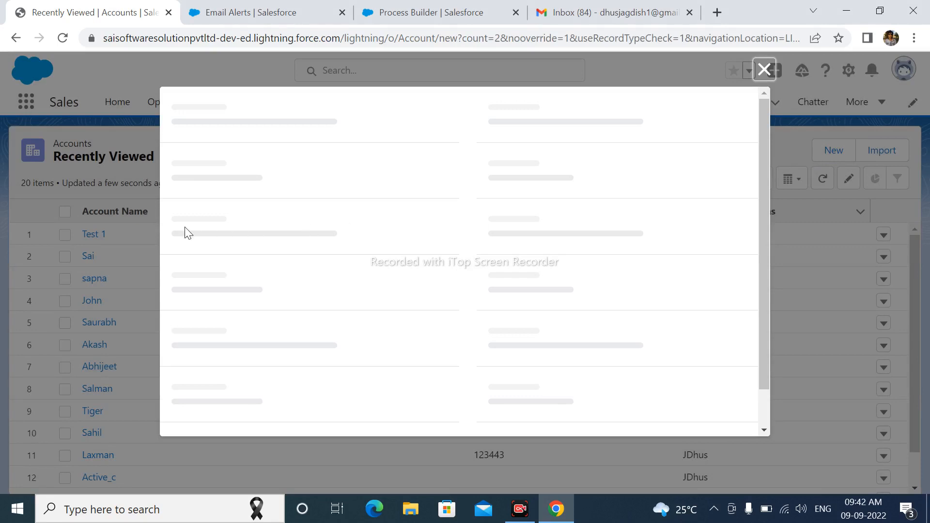
left_click(241, 237)
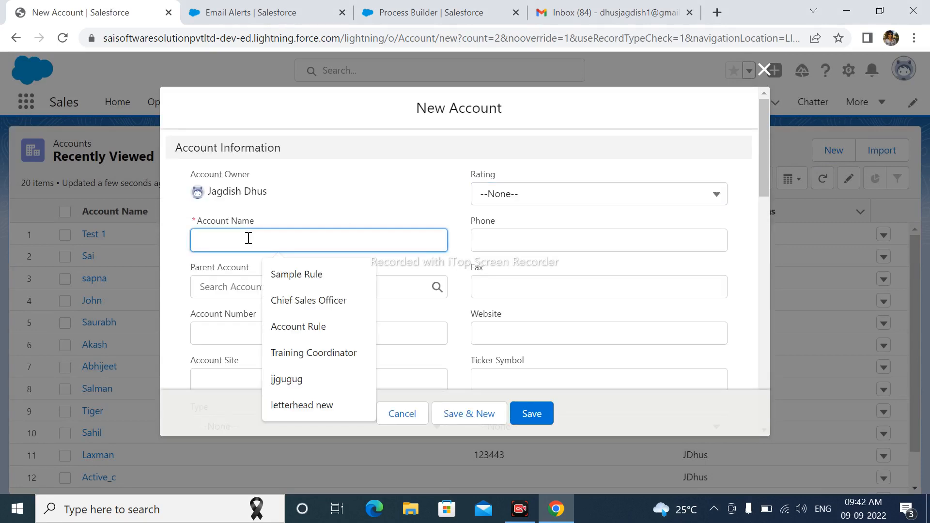
type("Test2")
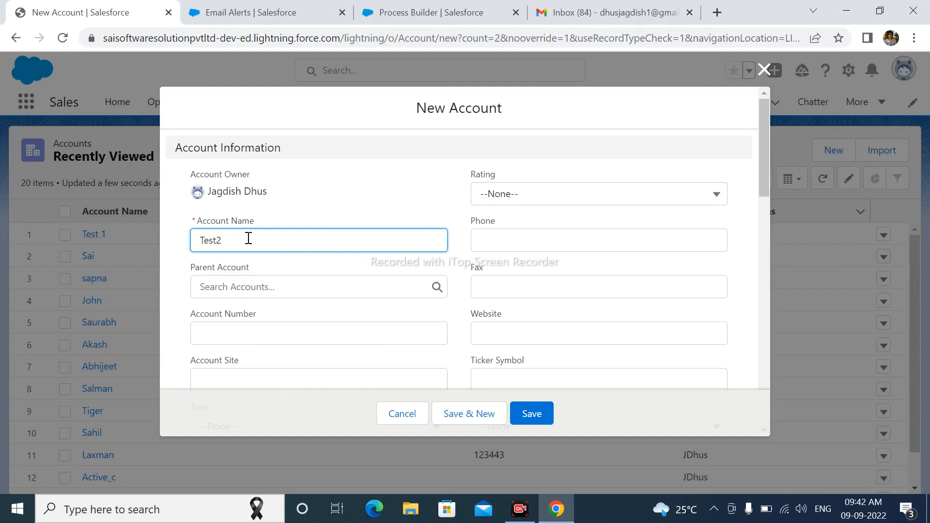
left_click(510, 199)
left_click(513, 306)
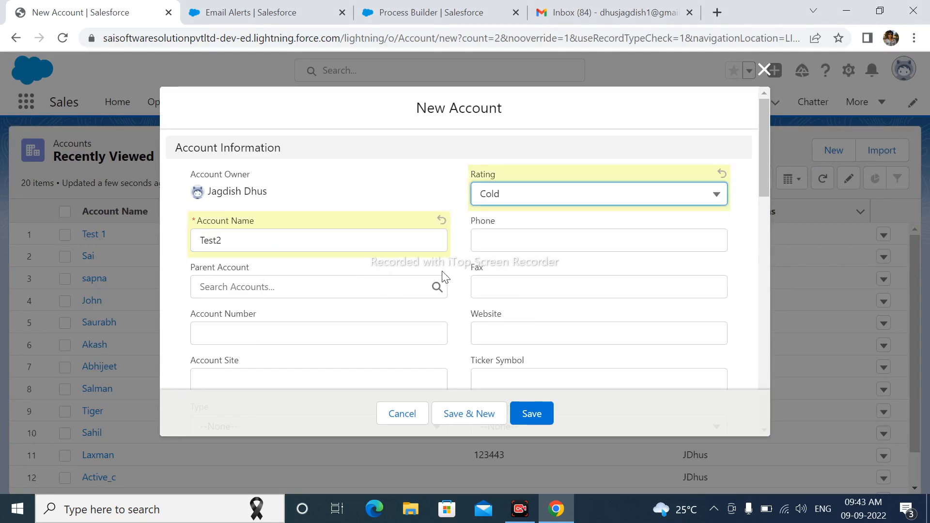
left_click(522, 414)
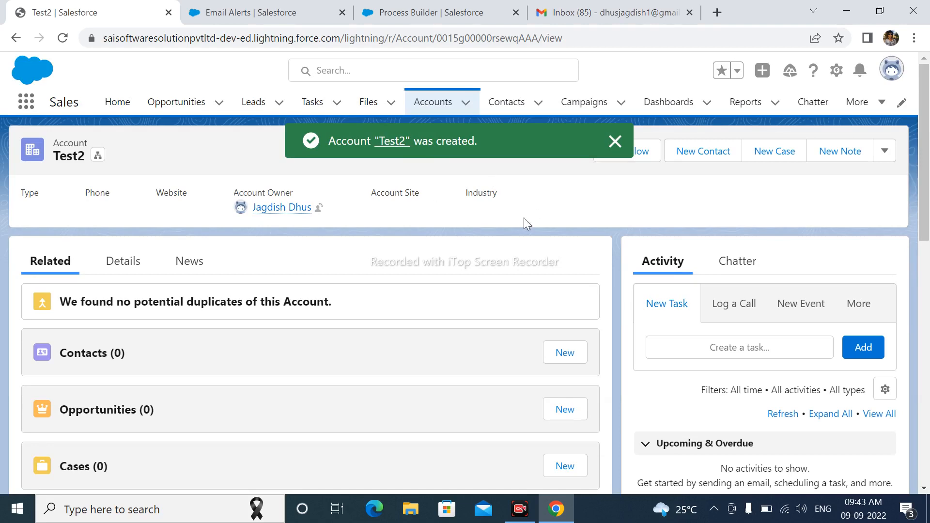
Step: Switch to the Gmail inbox, open the new "Thank you for Registring" email and read its message text
left_click(567, 7)
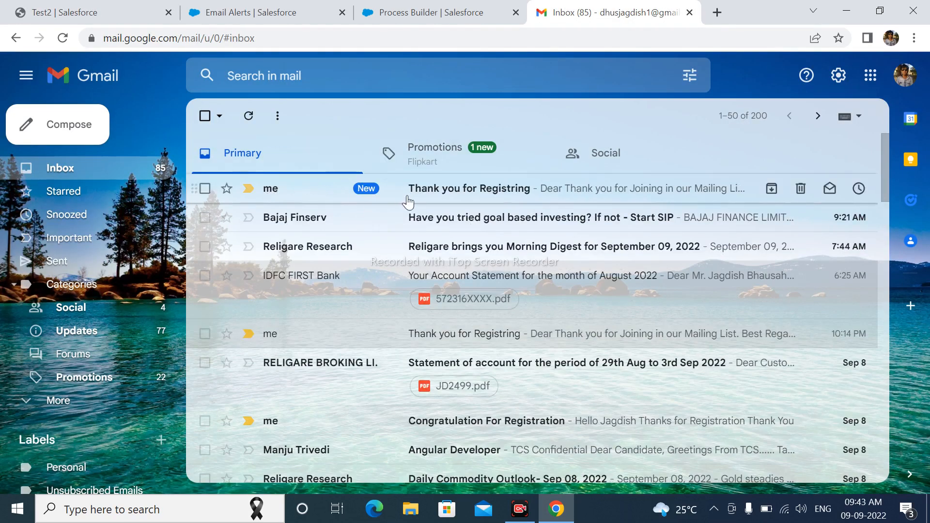
left_click(435, 198)
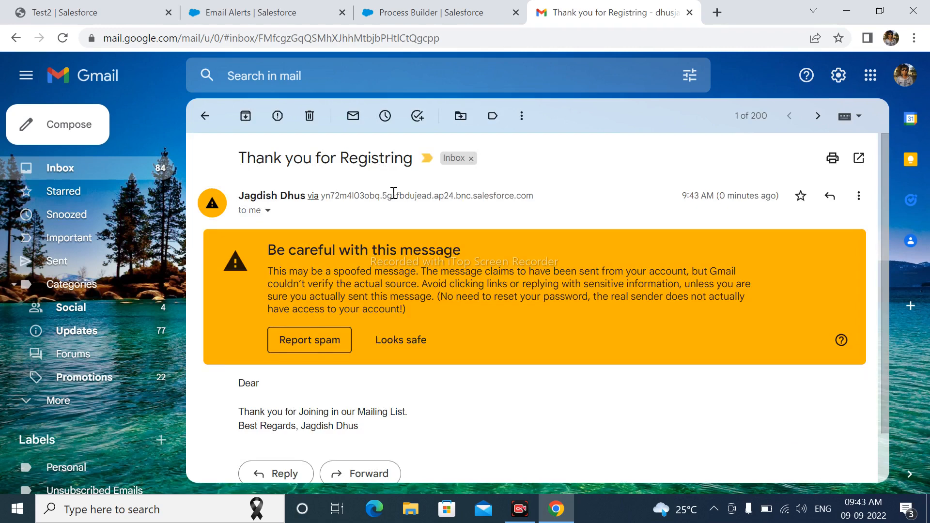
scroll(298, 409, "down", 1)
left_click_drag(247, 357, 358, 370)
left_click(474, 394)
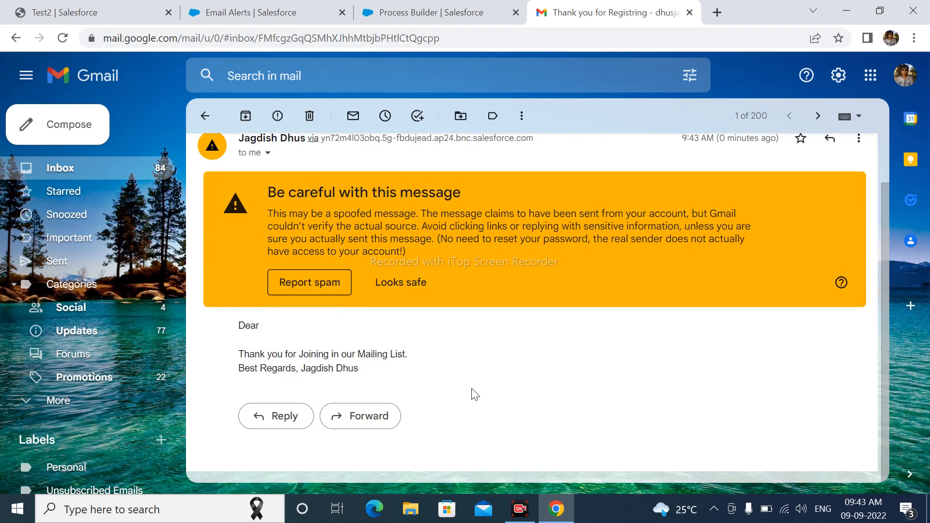